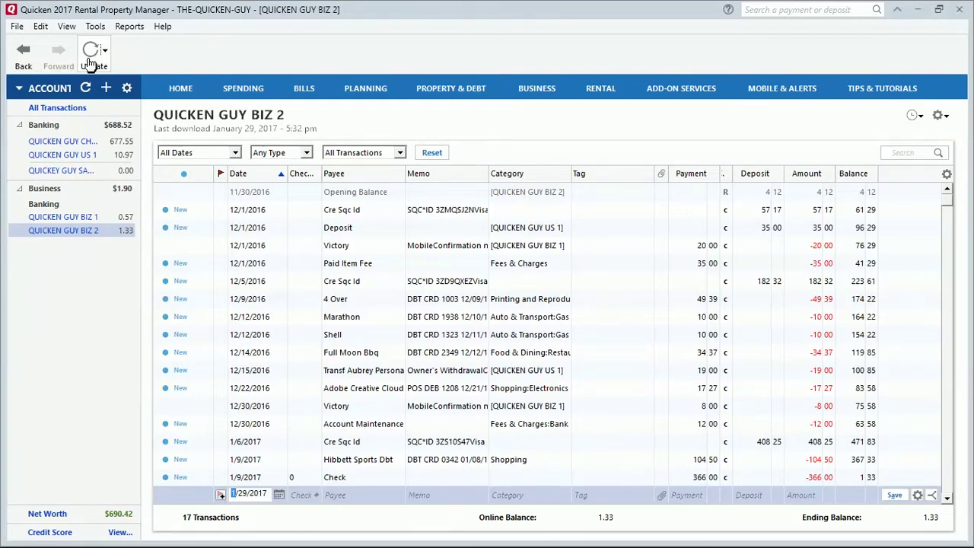
# Step: In One Step Update Settings, include Armed Forces Bank and First US Bank - NEW in the download
pyautogui.click(89, 56)
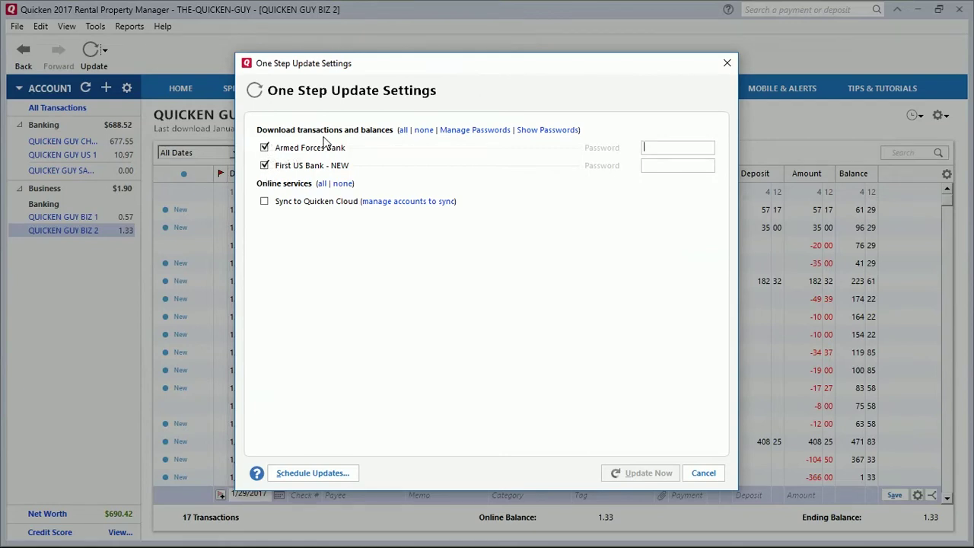
pyautogui.click(264, 148)
pyautogui.click(264, 166)
pyautogui.click(264, 147)
pyautogui.click(264, 166)
# Step: Enter the online banking passwords for both banks and start the update
pyautogui.click(655, 148)
pyautogui.write('**********')
pyautogui.press('Tab')
pyautogui.write('**')
pyautogui.press('BackSpace')
pyautogui.press('BackSpace')
pyautogui.write('**')
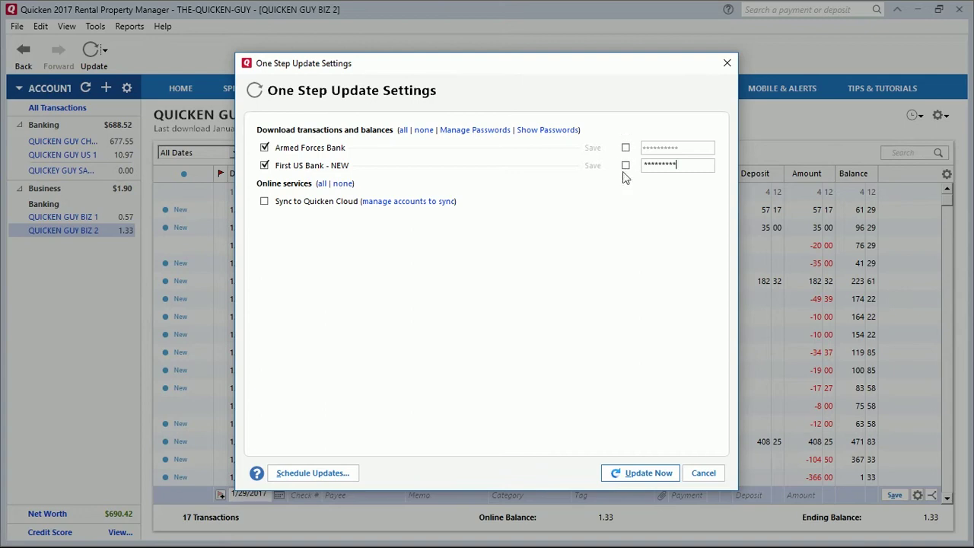
pyautogui.click(640, 474)
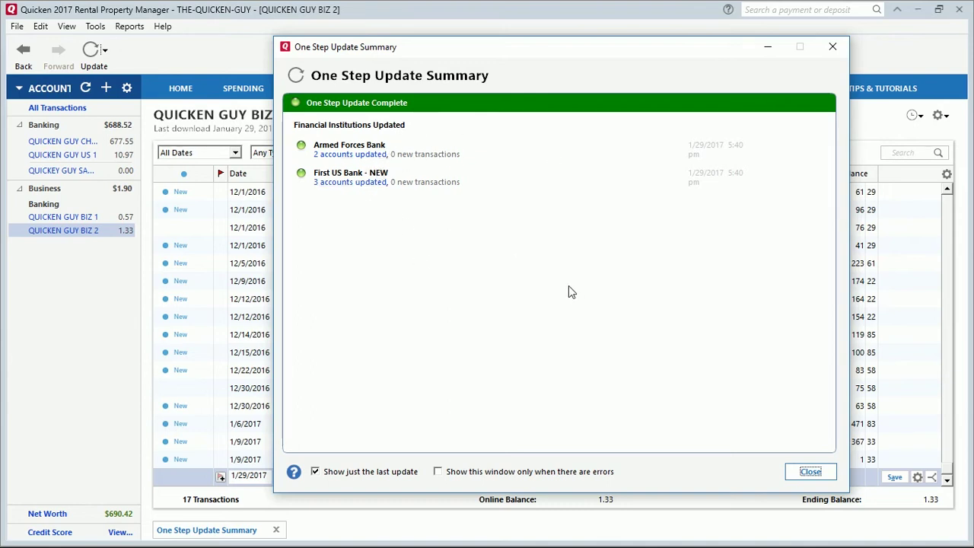
# Step: Close the One Step Update Summary once the download finishes
pyautogui.click(811, 475)
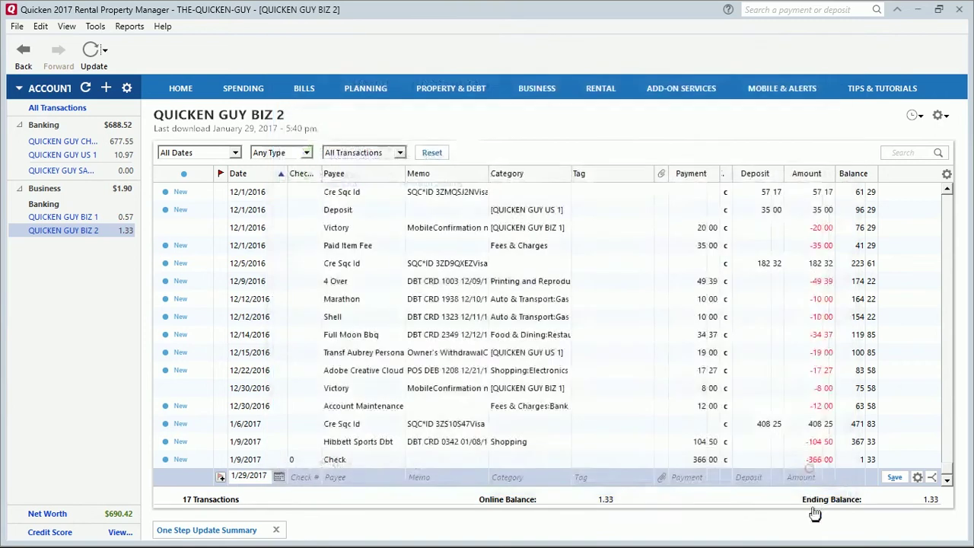
# Step: Run an update with both bank passwords entered and saved, then close the summary
pyautogui.click(92, 52)
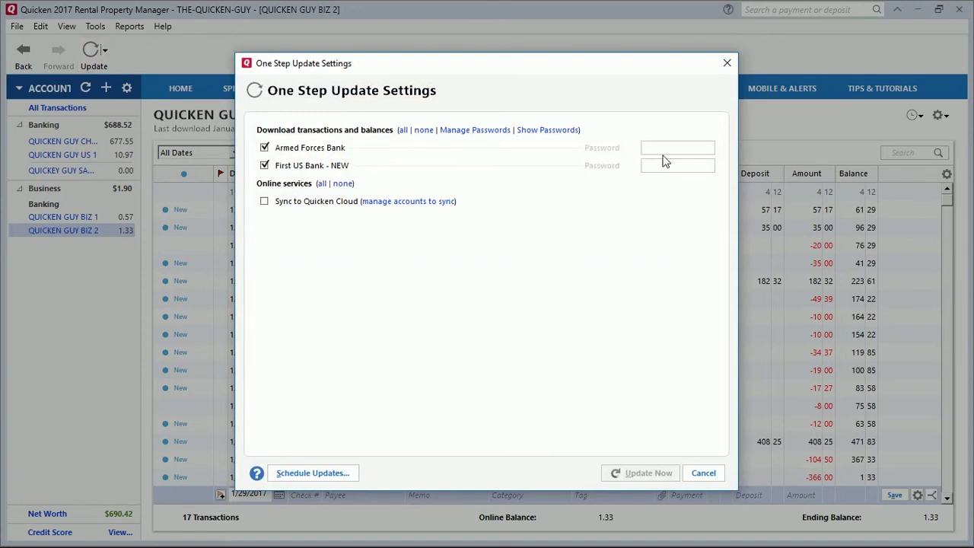
pyautogui.write('**')
pyautogui.press('BackSpace')
pyautogui.press('BackSpace')
pyautogui.write('**********')
pyautogui.press('Tab')
pyautogui.write('*****')
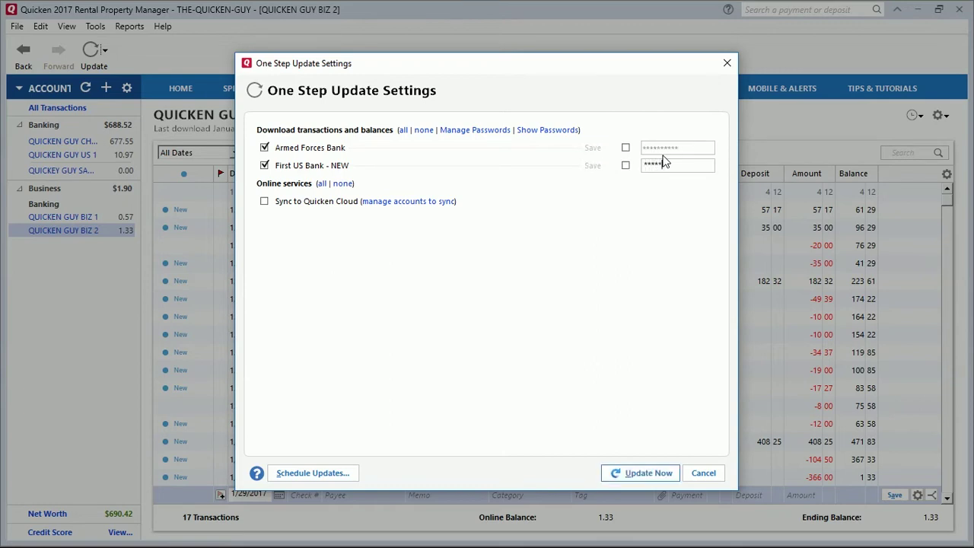
pyautogui.write('****')
pyautogui.click(626, 147)
pyautogui.click(625, 165)
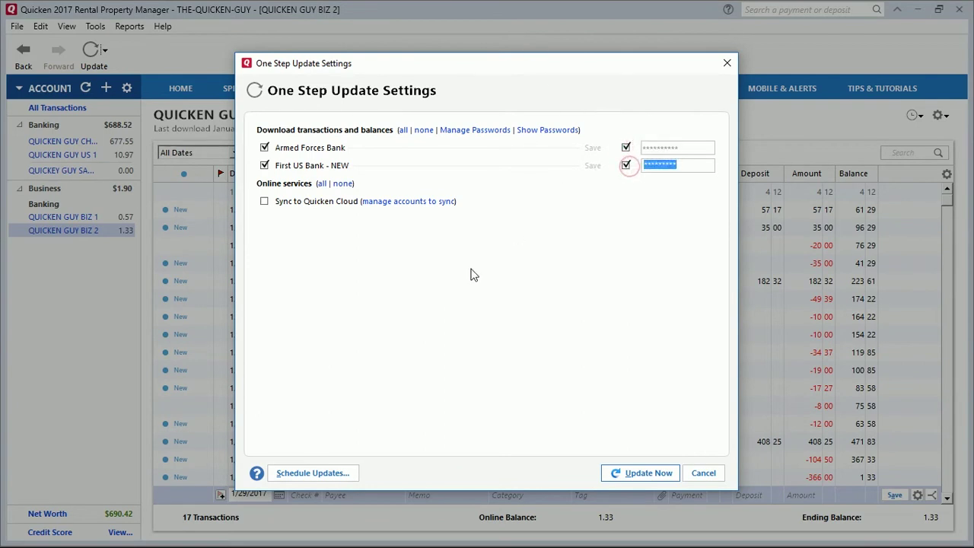
pyautogui.click(640, 474)
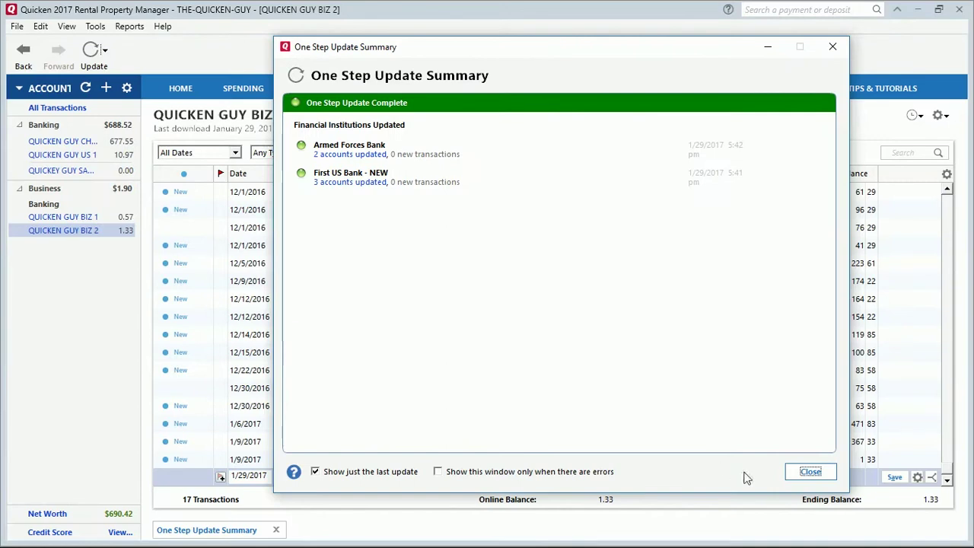
pyautogui.click(808, 473)
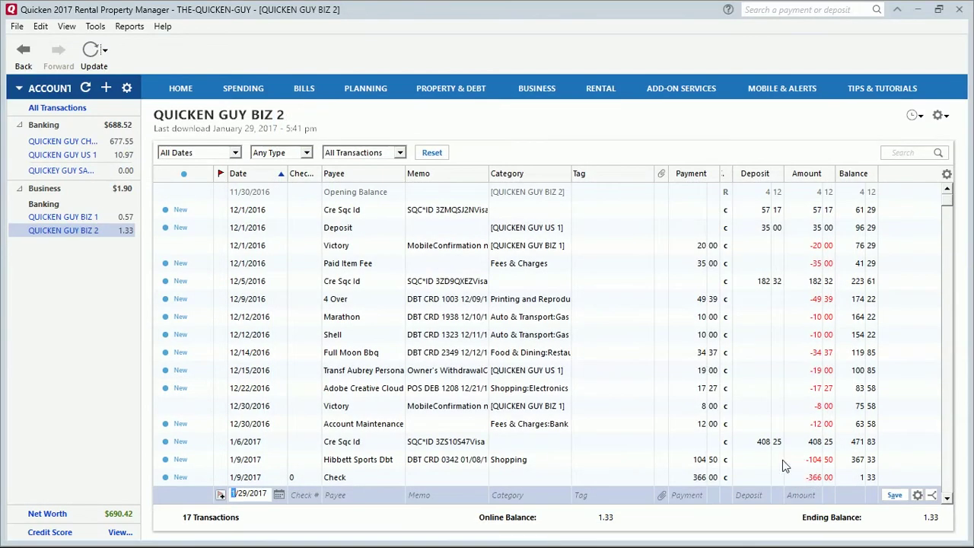
# Step: Run one more update, close its summary, and exit Quicken
pyautogui.click(91, 52)
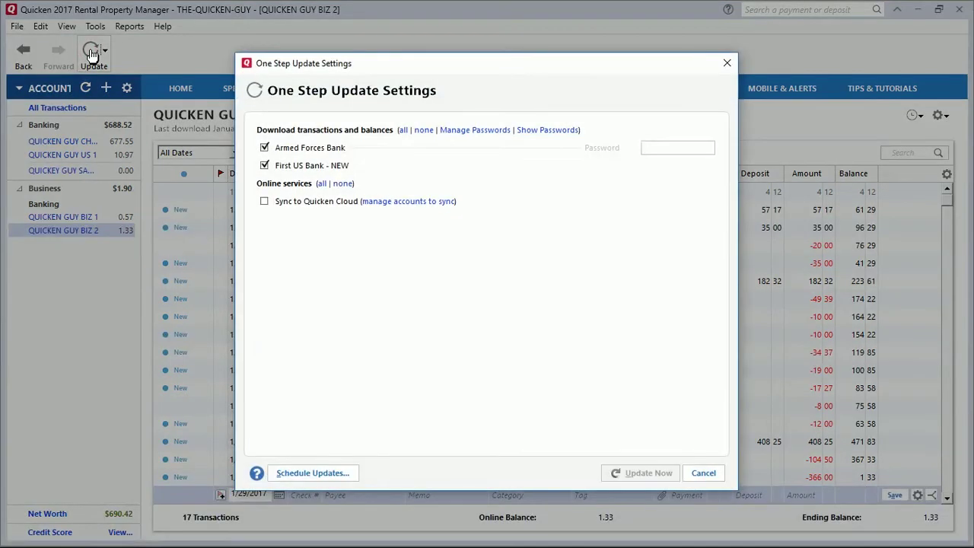
pyautogui.press('Return')
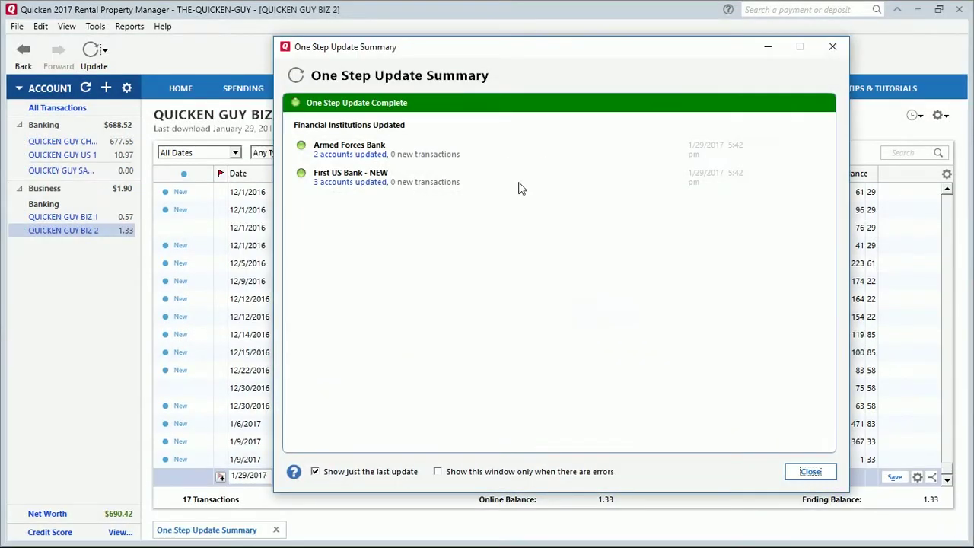
pyautogui.click(828, 46)
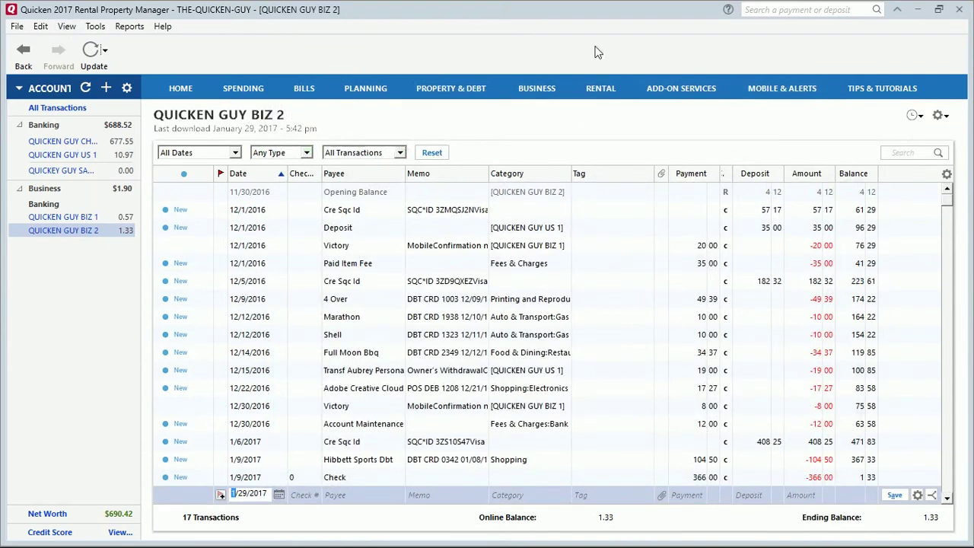
pyautogui.click(959, 9)
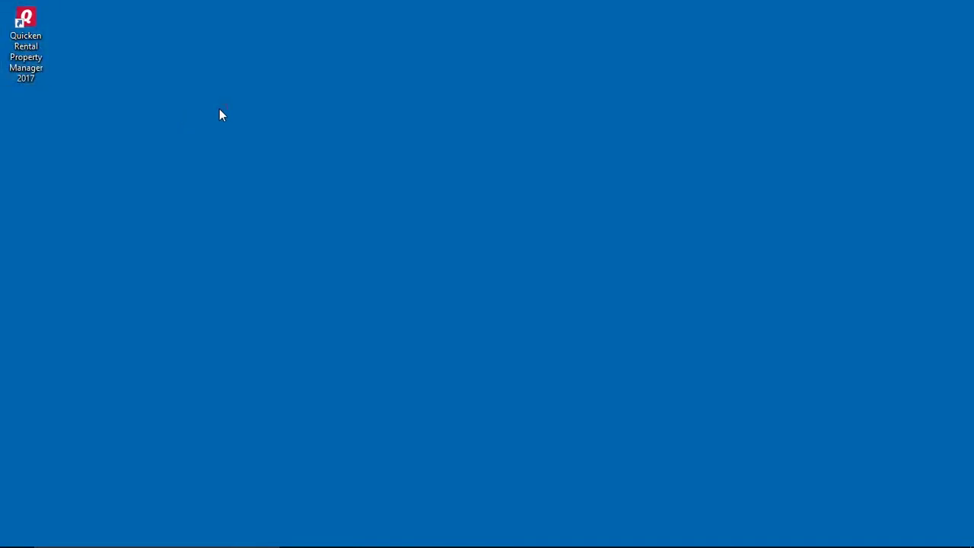
# Step: Relaunch Quicken, start One Step Update, and sign in with the Intuit account password
pyautogui.doubleClick(32, 19)
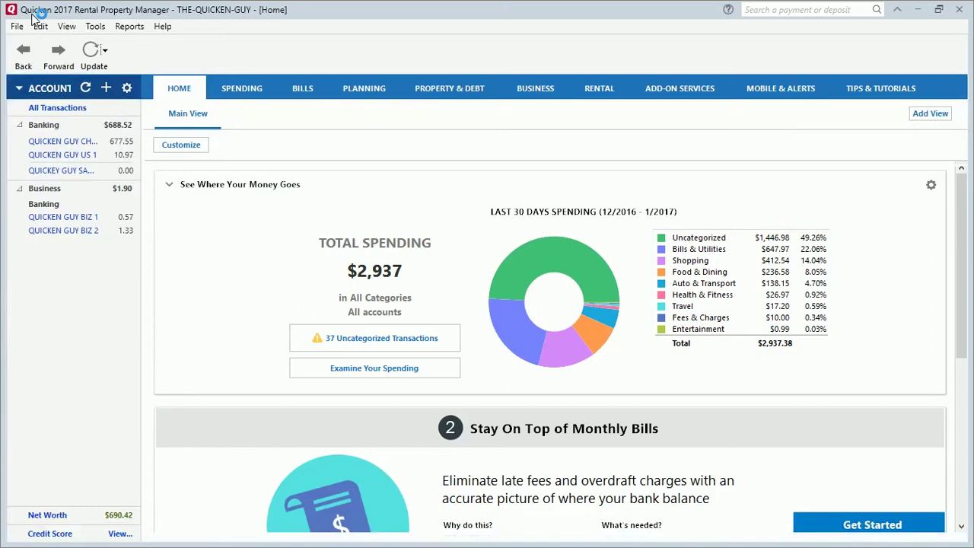
pyautogui.click(91, 55)
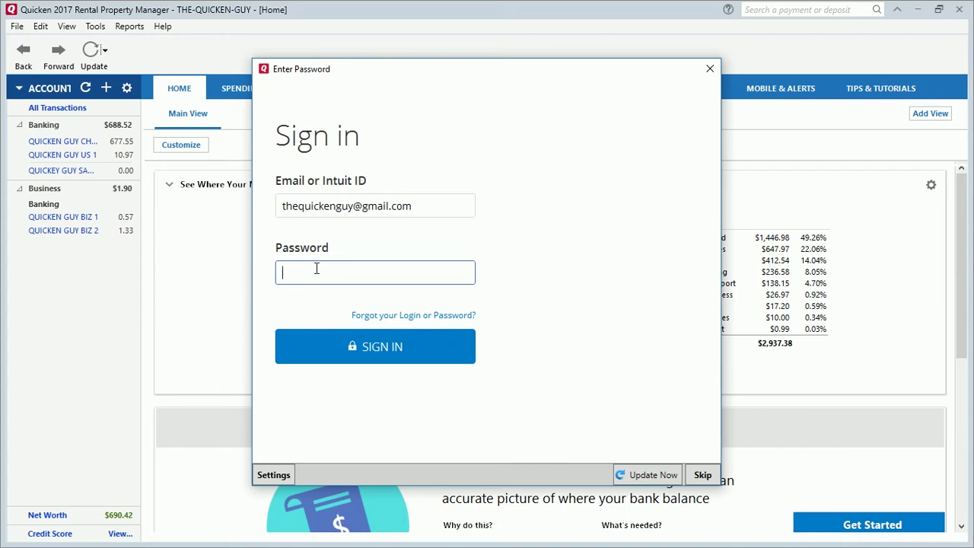
pyautogui.write('•••••••••')
pyautogui.press('Return')
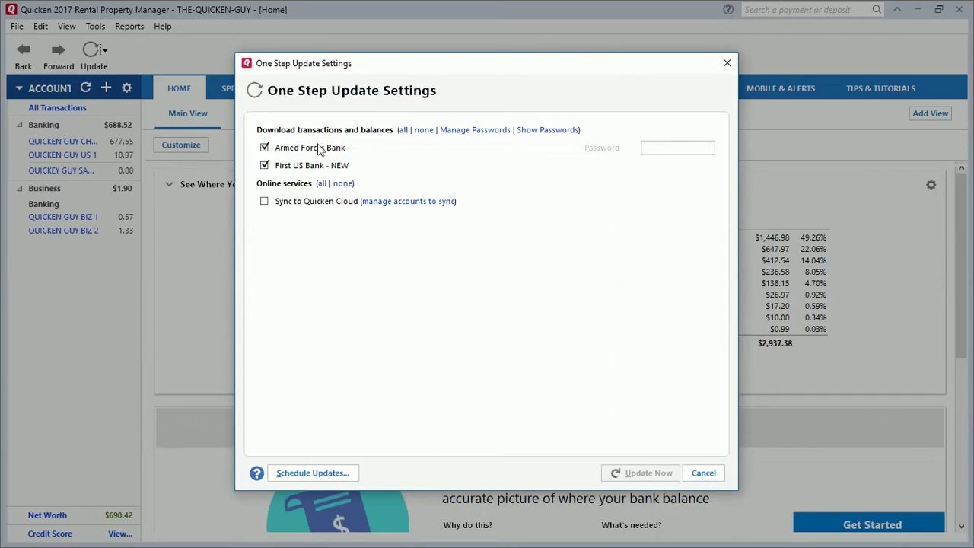
# Step: Enter the Armed Forces Bank password, update both banks, and close the summary
pyautogui.click(666, 150)
pyautogui.write('**')
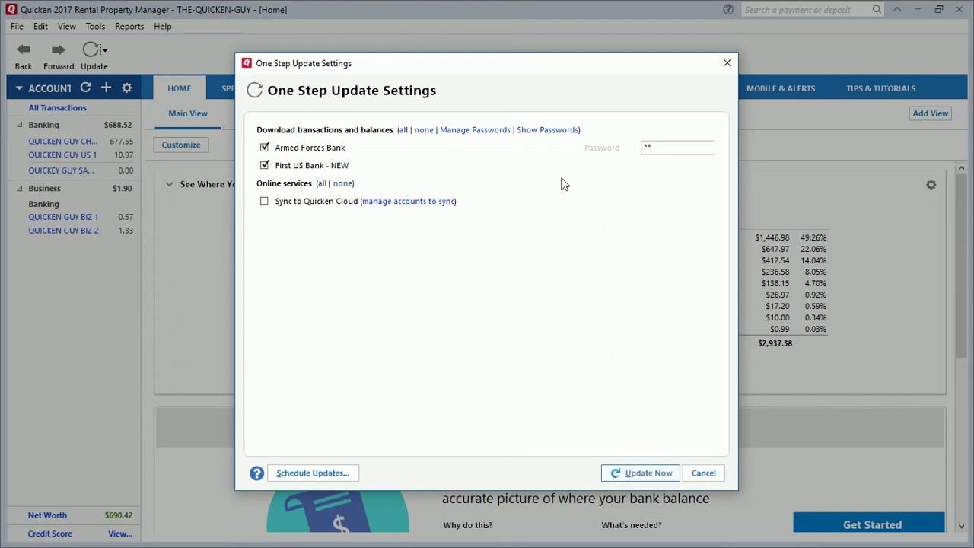
pyautogui.write('********')
pyautogui.click(638, 471)
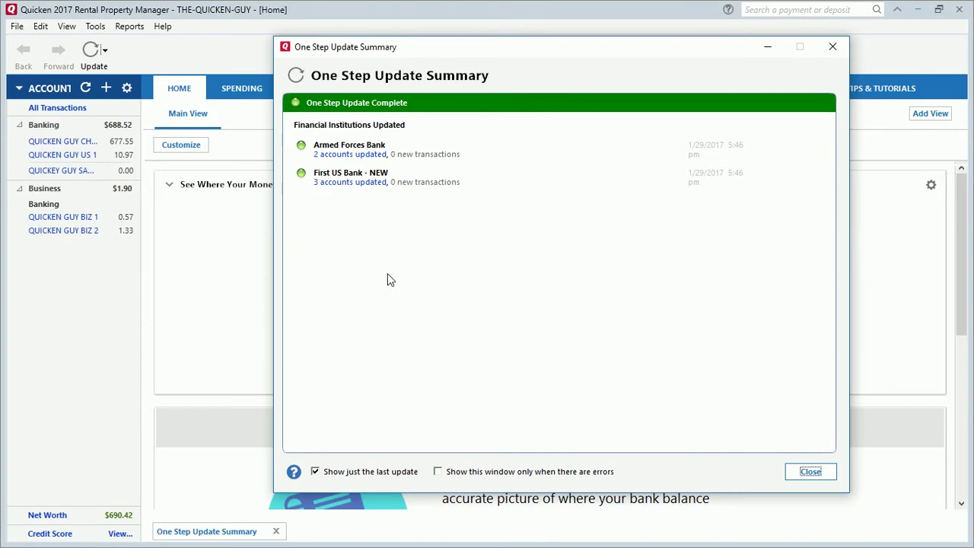
pyautogui.click(810, 472)
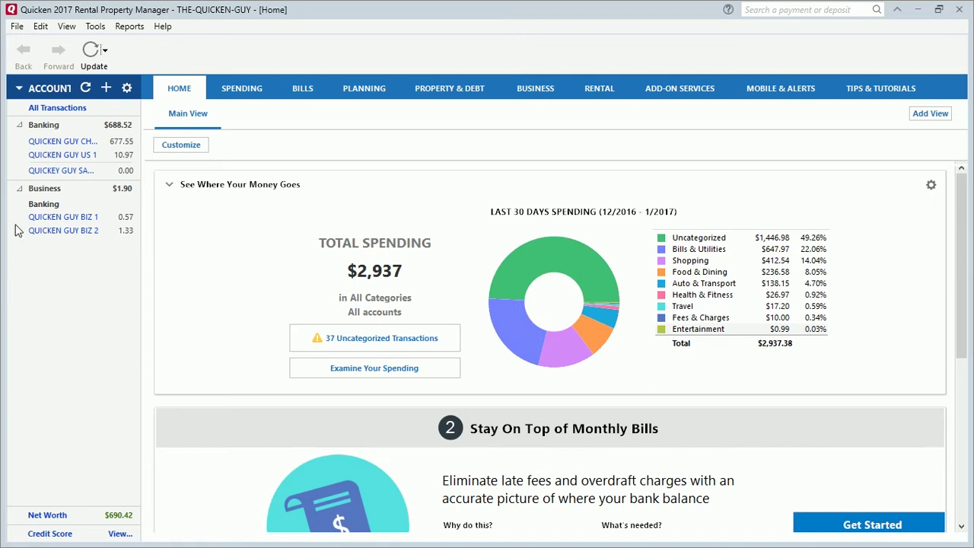
# Step: Open Tools > Password Vault > Add or Edit Passwords and add one for Armed Forces Bank
pyautogui.click(97, 29)
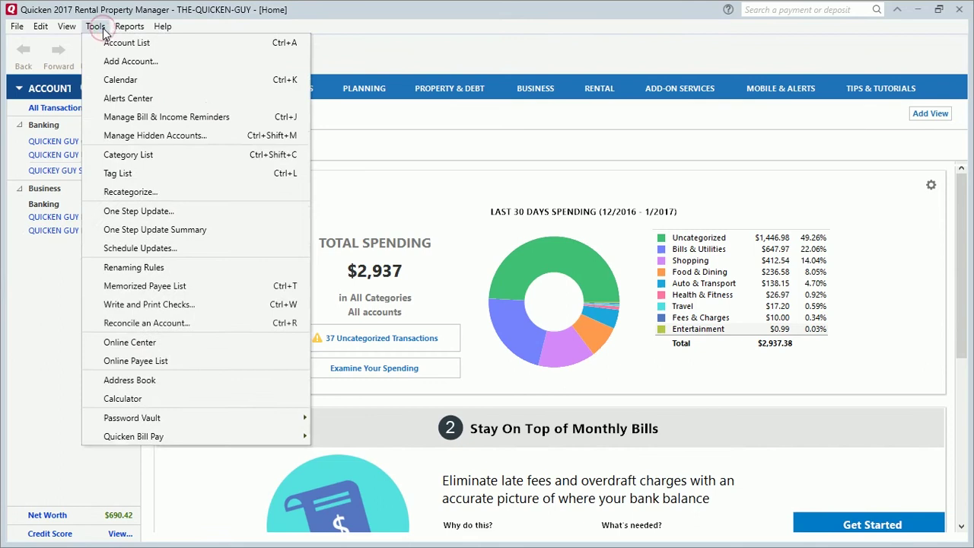
pyautogui.click(133, 418)
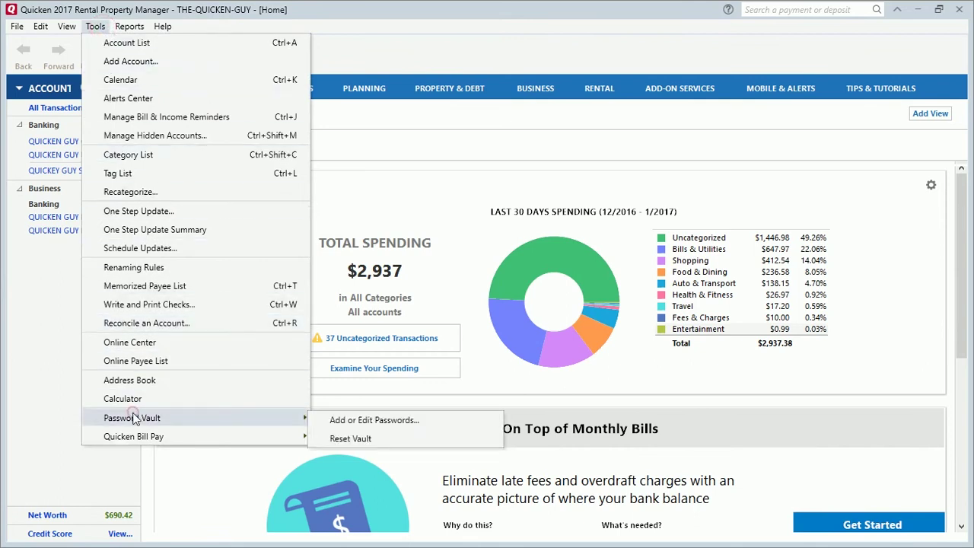
pyautogui.click(374, 420)
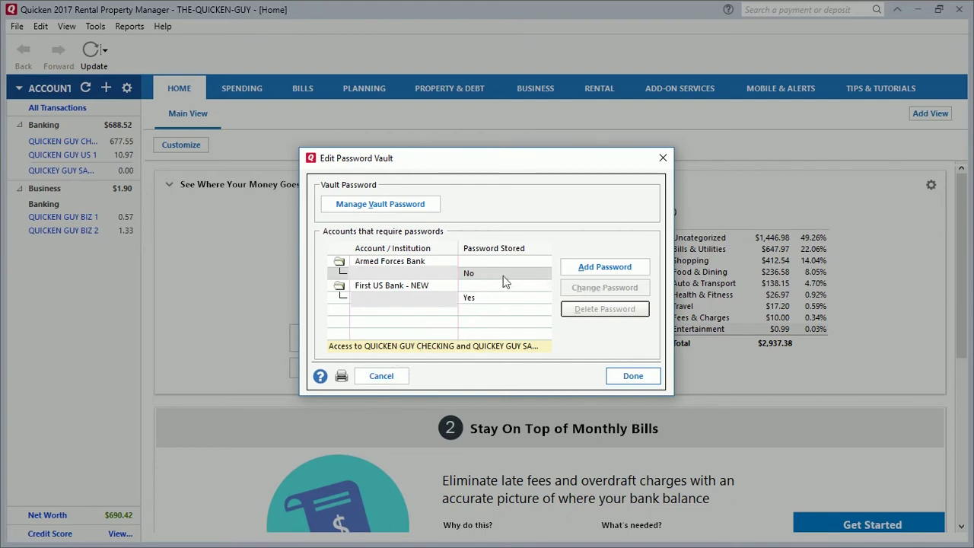
pyautogui.click(607, 268)
# Step: Enter and confirm the Armed Forces Bank password, then add it to the vault
pyautogui.write('**********')
pyautogui.press('Tab')
pyautogui.write('*****')
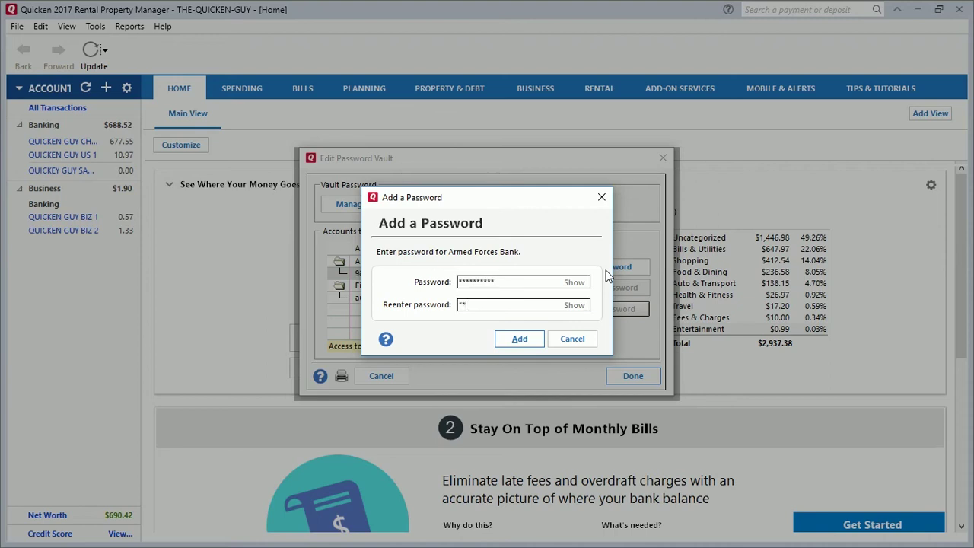
pyautogui.write('*****')
pyautogui.click(524, 341)
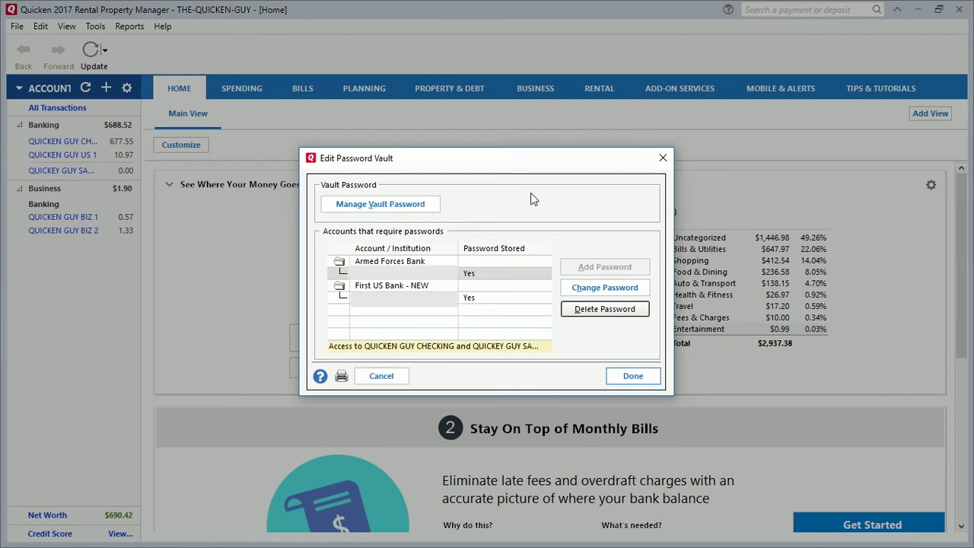
# Step: Open Manage Vault Password from the Edit Password Vault window
pyautogui.click(384, 207)
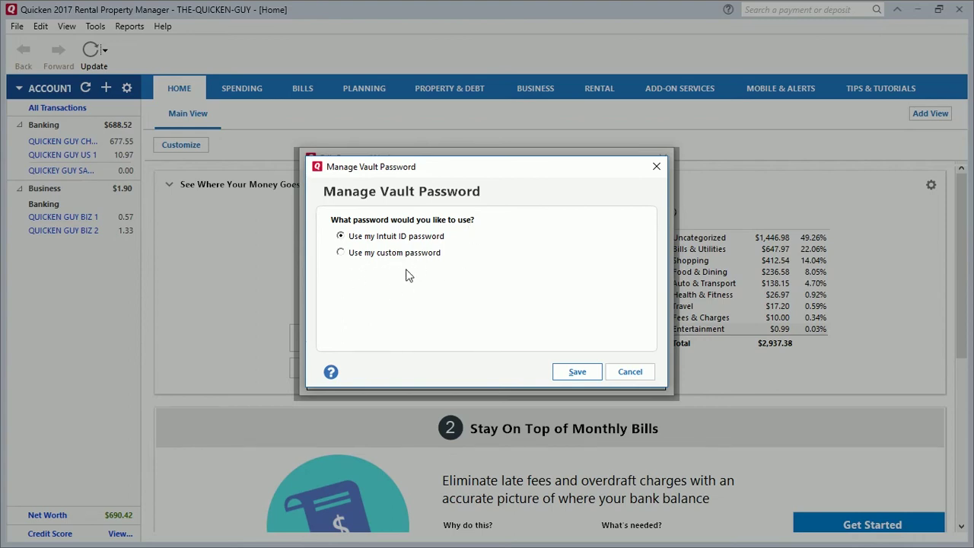
# Step: Set a custom vault password, authorize with the Intuit ID password, and close the vault
pyautogui.click(338, 253)
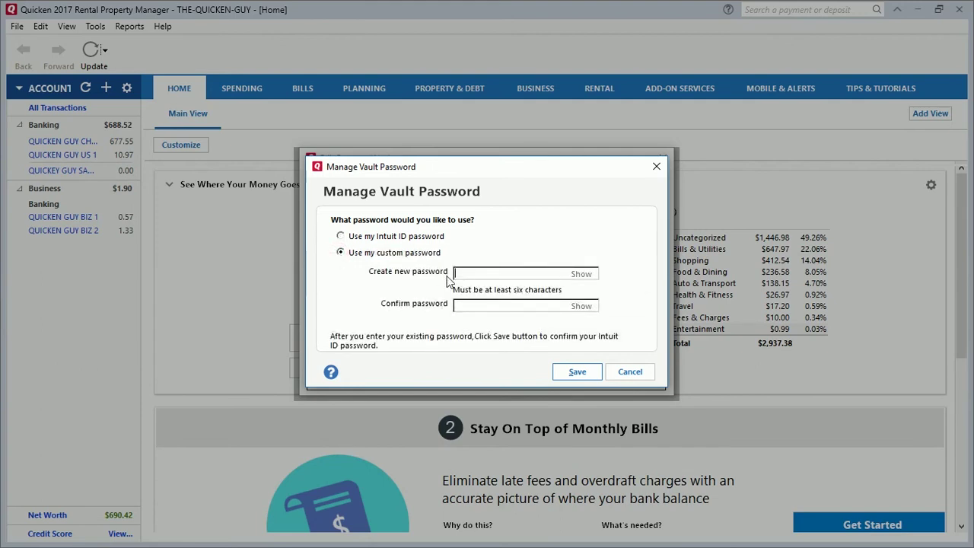
pyautogui.click(580, 373)
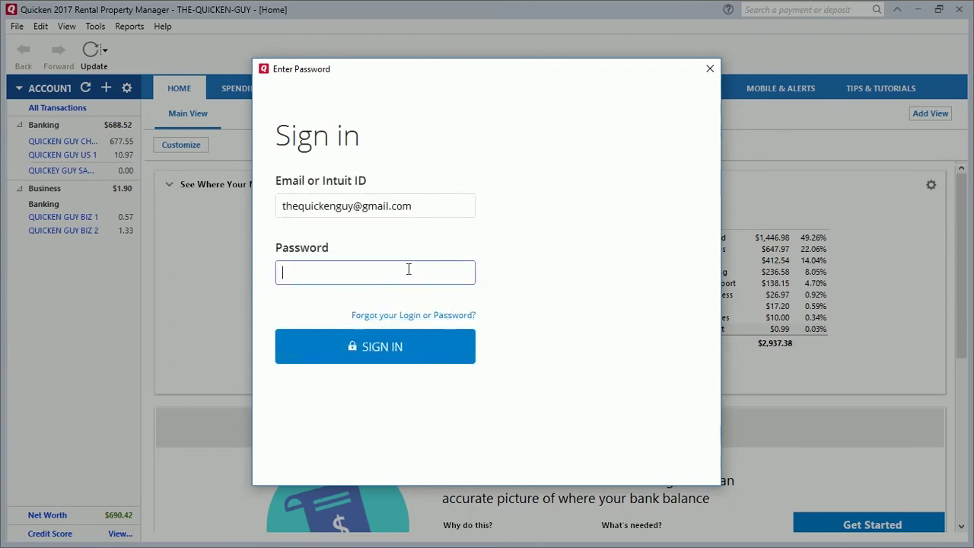
pyautogui.write('••••••••••')
pyautogui.click(381, 357)
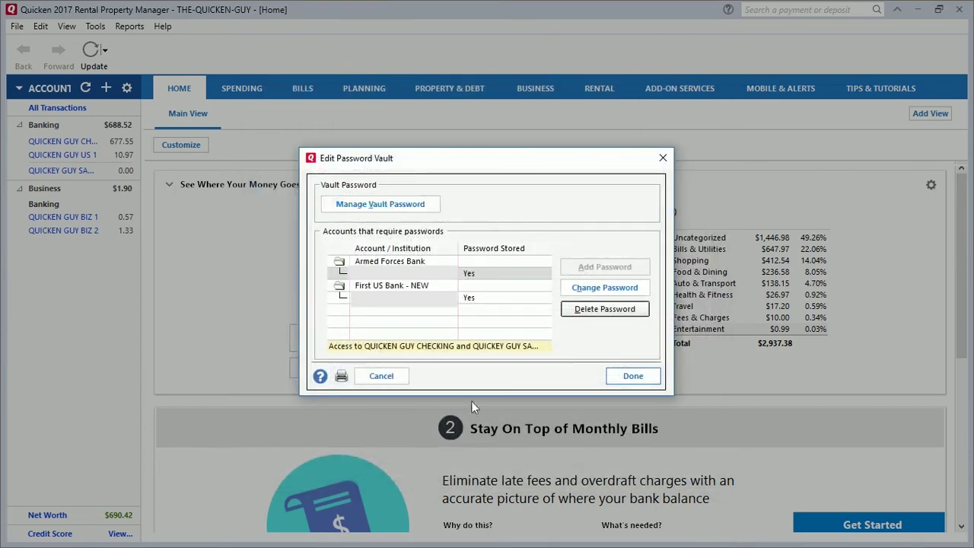
pyautogui.click(638, 377)
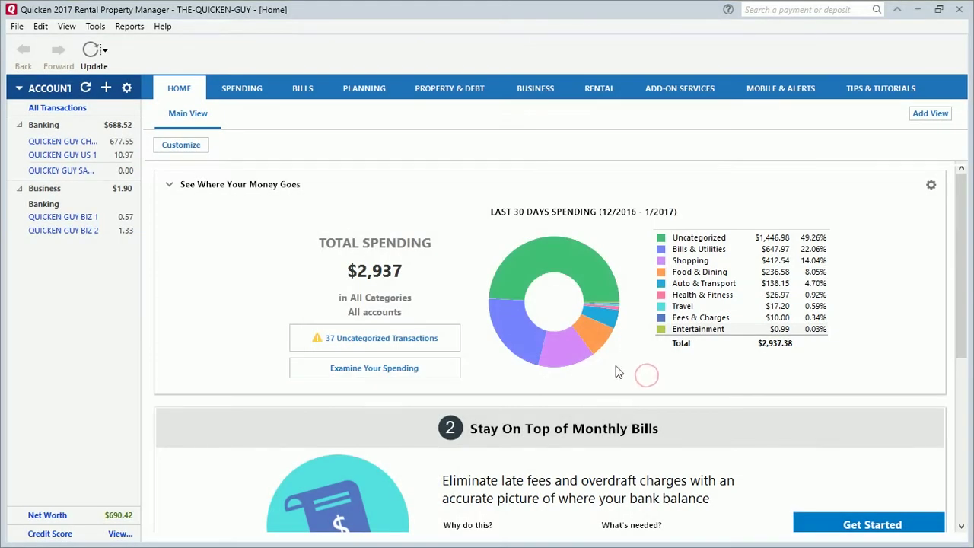
# Step: Quit Quicken, postponing the backup with Later, and relaunch it from the desktop icon
pyautogui.click(960, 10)
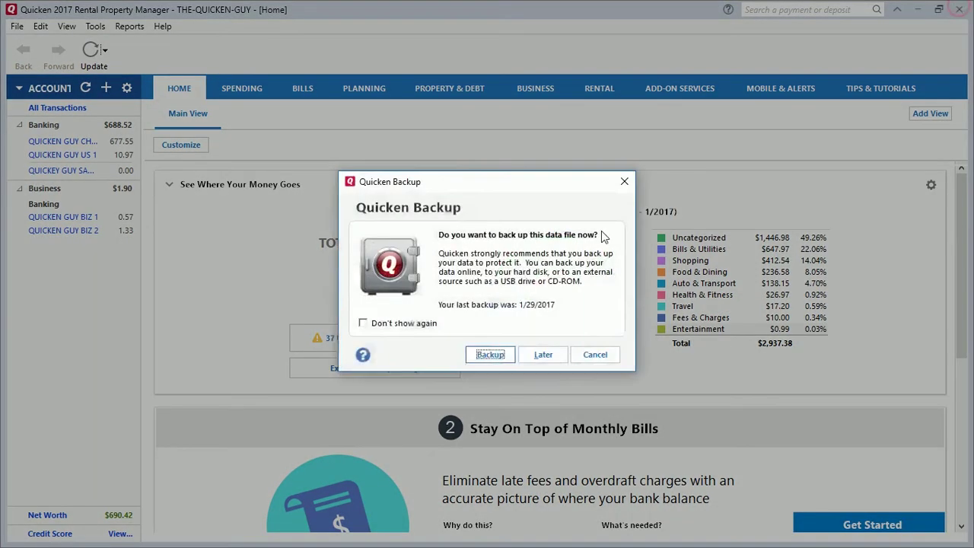
pyautogui.click(552, 356)
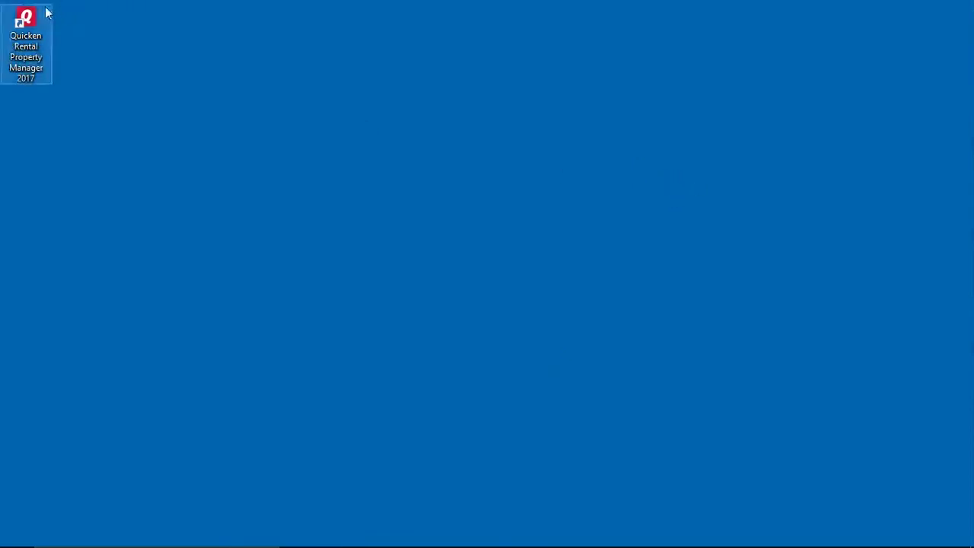
pyautogui.doubleClick(25, 23)
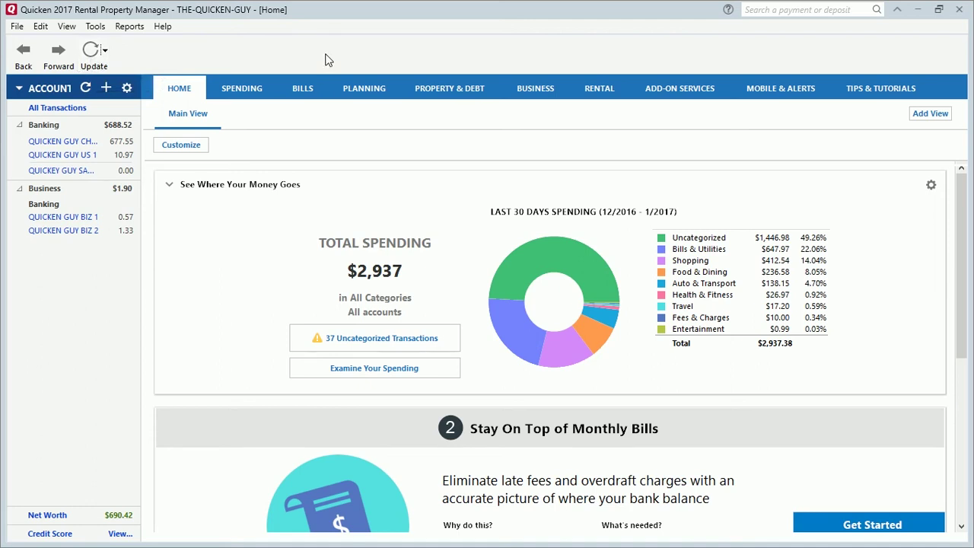
# Step: Run One Step Update for both banks, unlocking the vault with the custom vault password
pyautogui.click(88, 55)
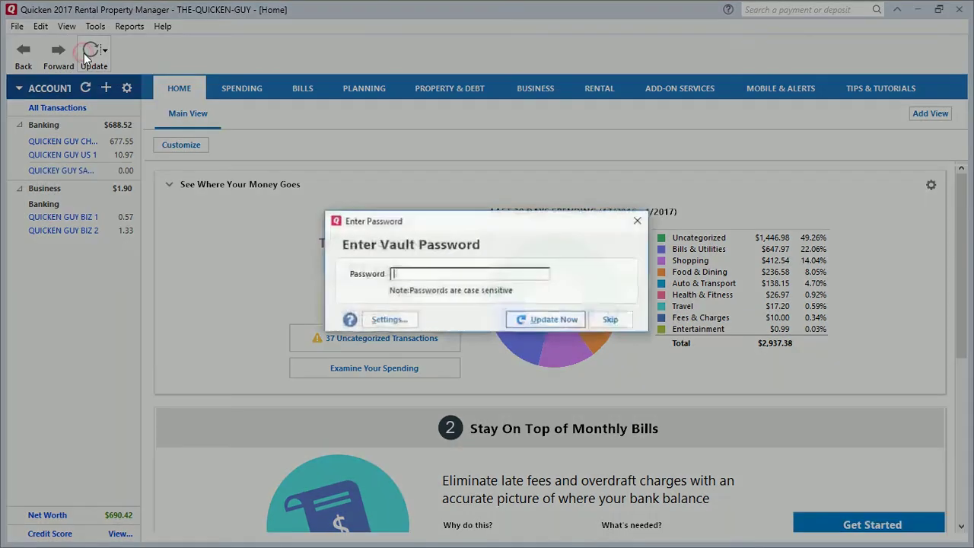
pyautogui.click(448, 274)
pyautogui.write('*******')
pyautogui.press('BackSpace')
pyautogui.press('BackSpace')
pyautogui.press('BackSpace')
pyautogui.press('BackSpace')
pyautogui.press('BackSpace')
pyautogui.press('BackSpace')
pyautogui.press('BackSpace')
pyautogui.write('**********')
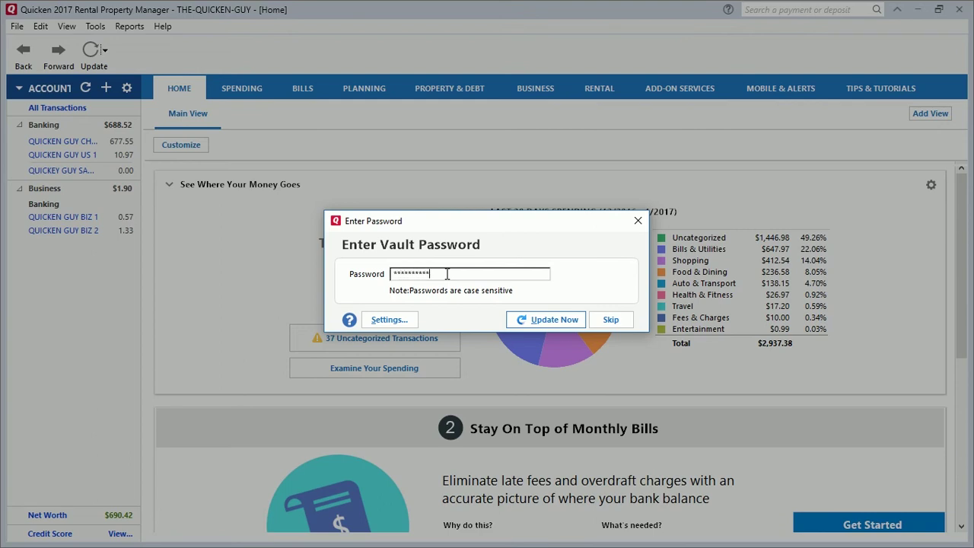
pyautogui.click(537, 322)
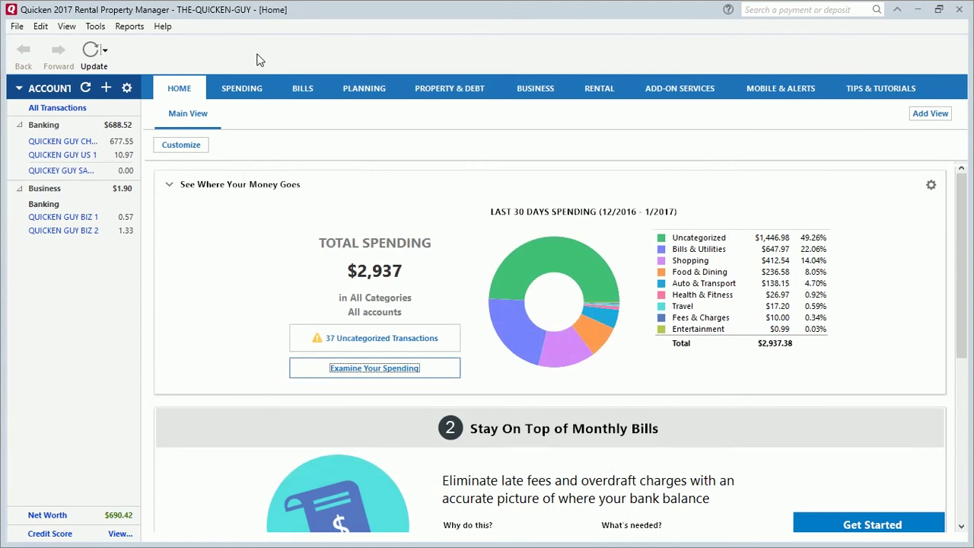
pyautogui.click(97, 32)
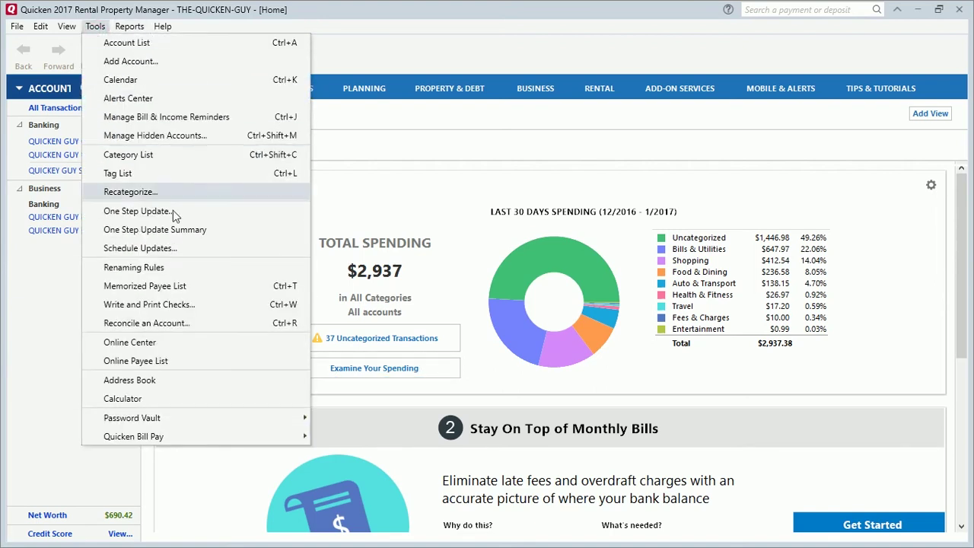
# Step: Reset the Password Vault via Password Vault > Reset Vault, entering a new vault password
pyautogui.moveTo(216, 421)
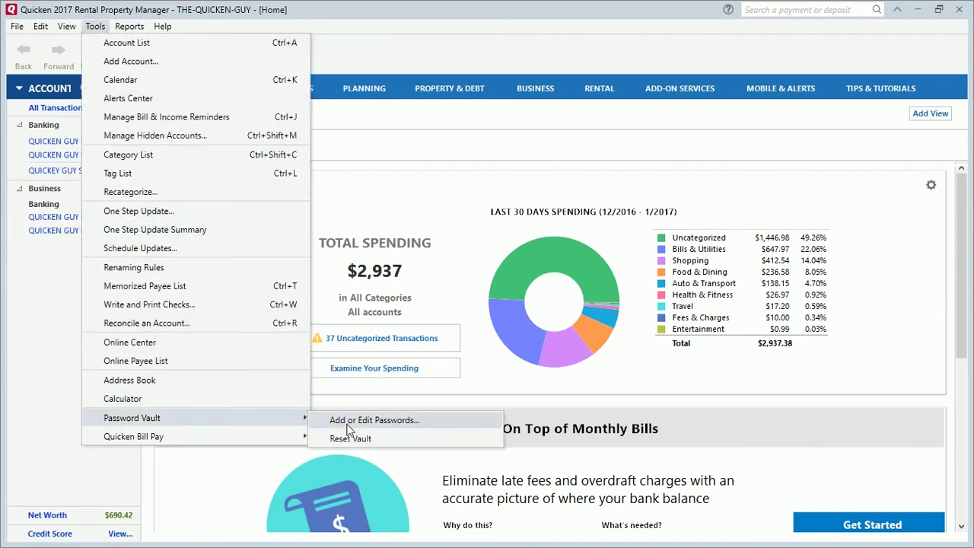
pyautogui.click(357, 440)
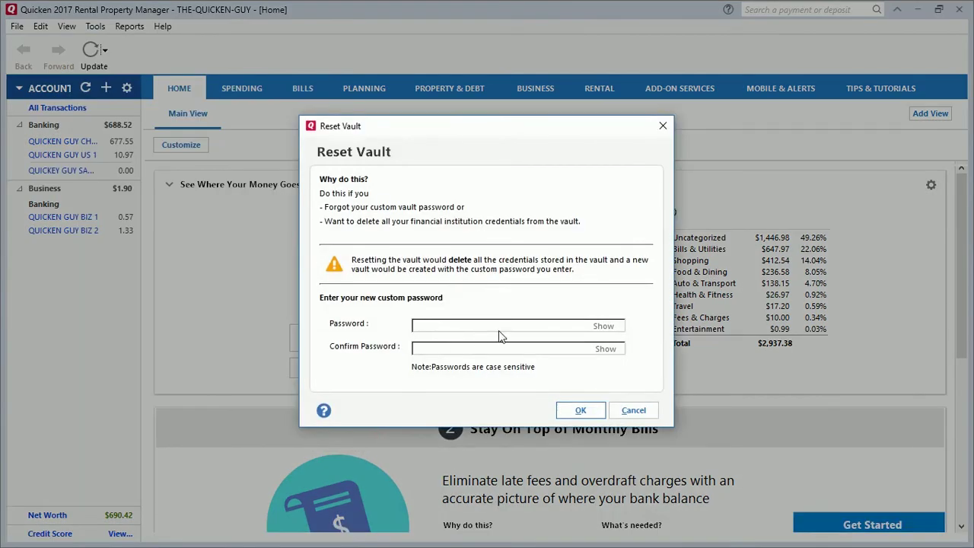
pyautogui.write('********************')
pyautogui.click(578, 410)
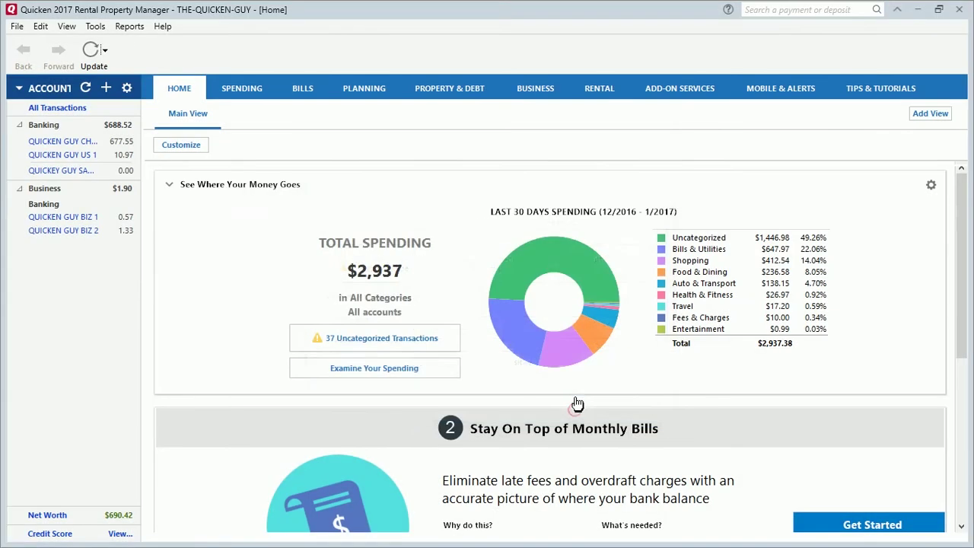
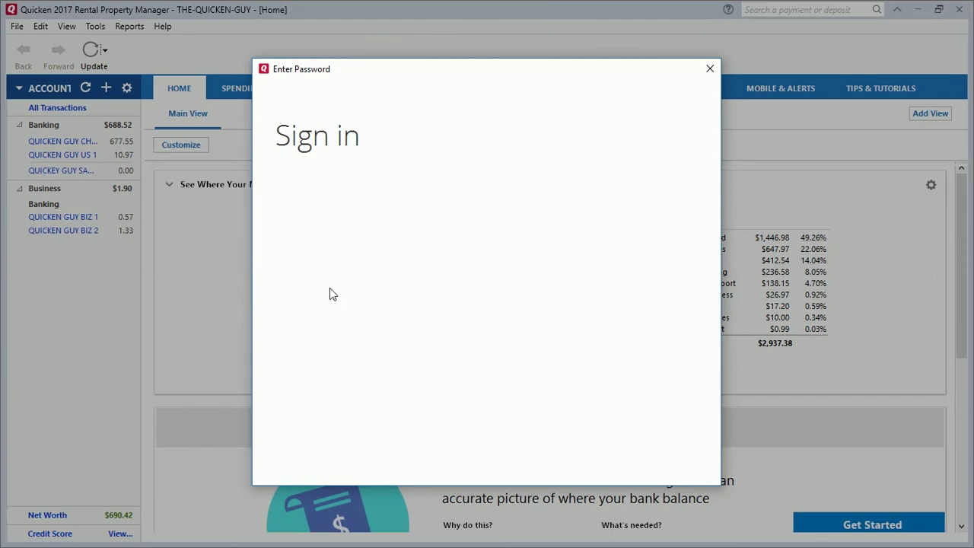
# Step: Sign in to the Quicken account, re-entering the account password after the first attempt is rejected
pyautogui.write('••••••••••')
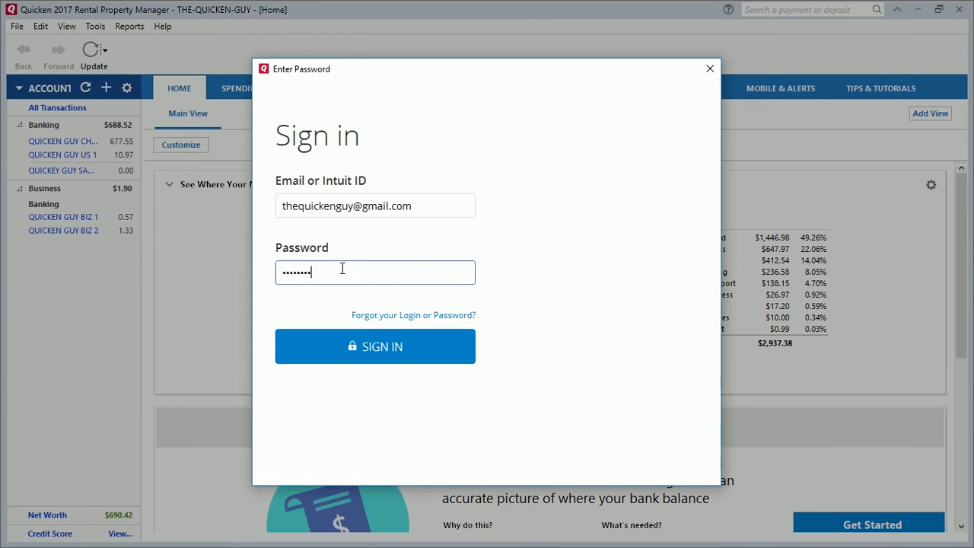
pyautogui.press('Return')
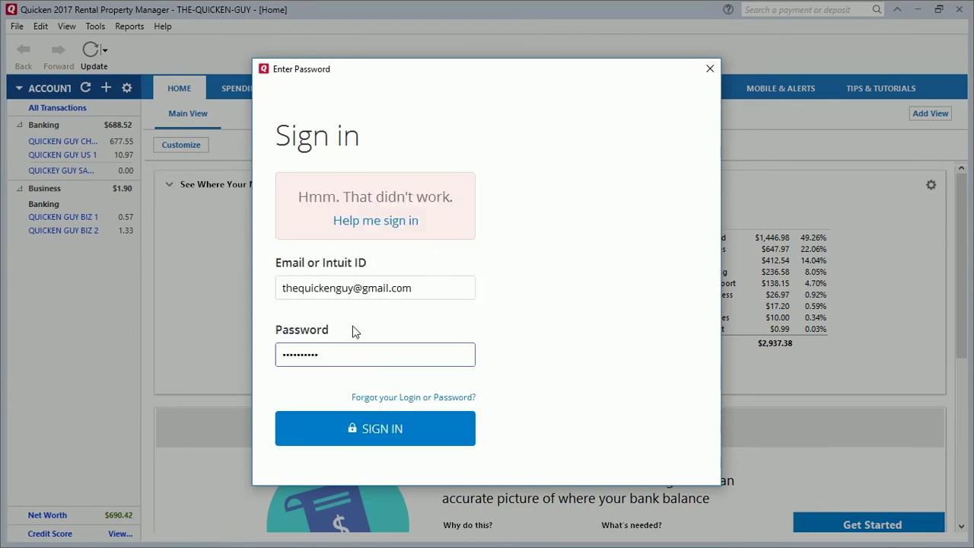
pyautogui.doubleClick(344, 358)
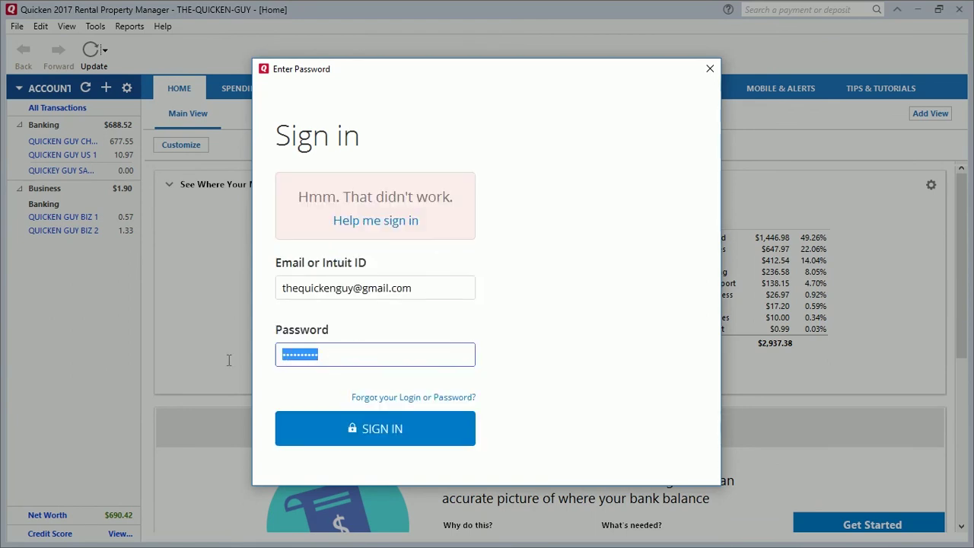
pyautogui.press('BackSpace')
pyautogui.write('••••')
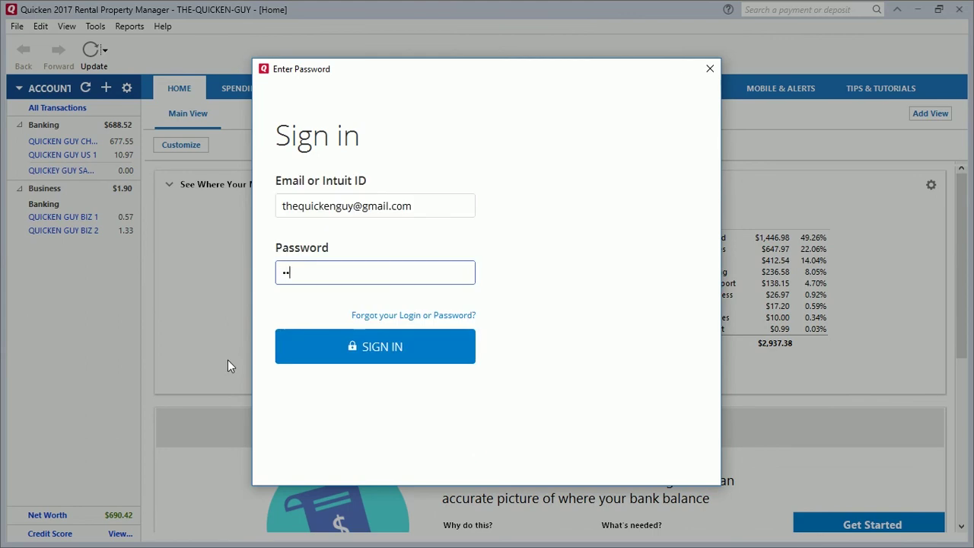
pyautogui.write('••••••')
pyautogui.click(380, 348)
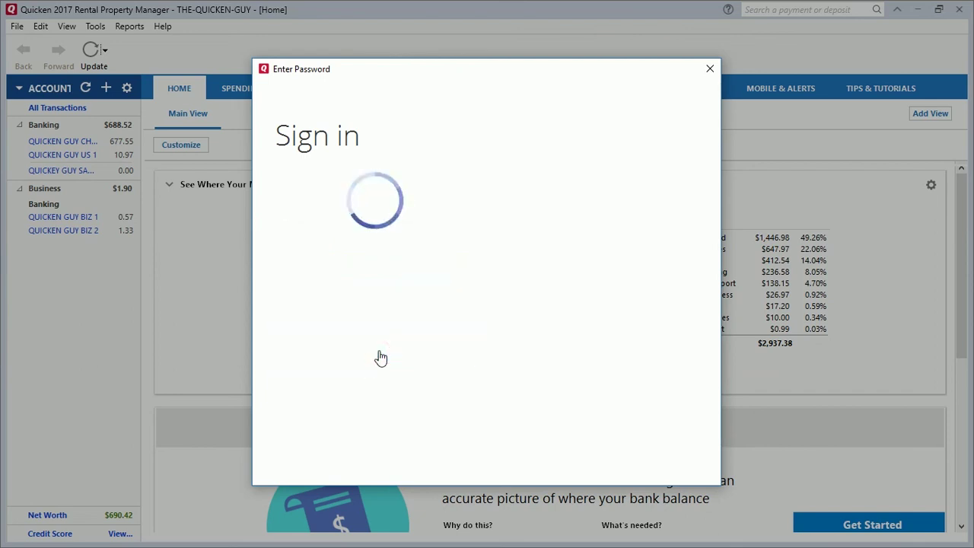
# Step: Store the Armed Forces Bank password in the Password Vault
pyautogui.press('Return')
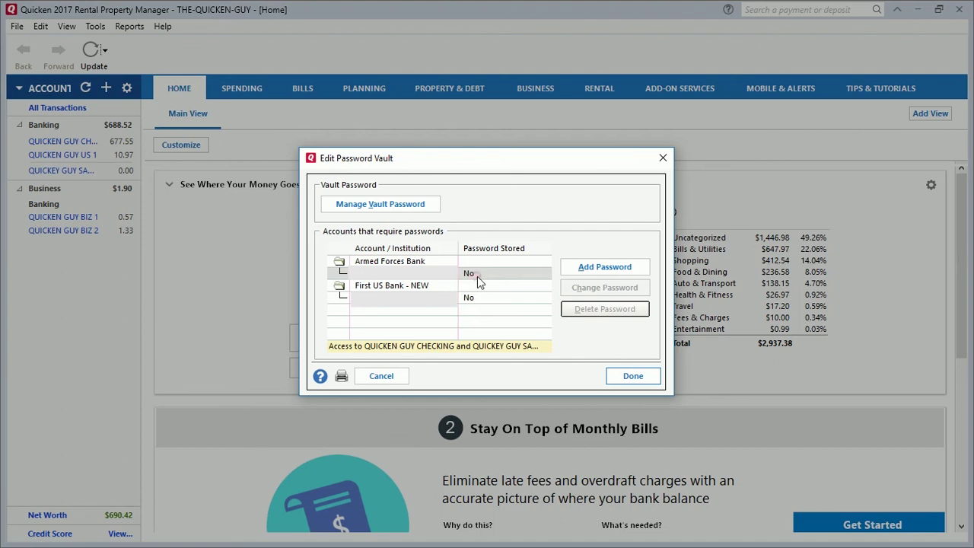
pyautogui.click(603, 267)
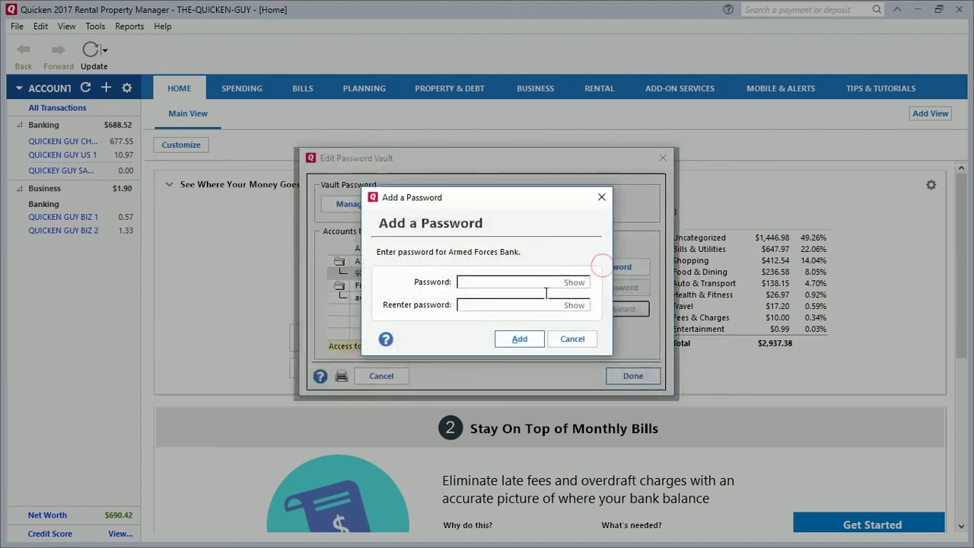
pyautogui.write('*******')
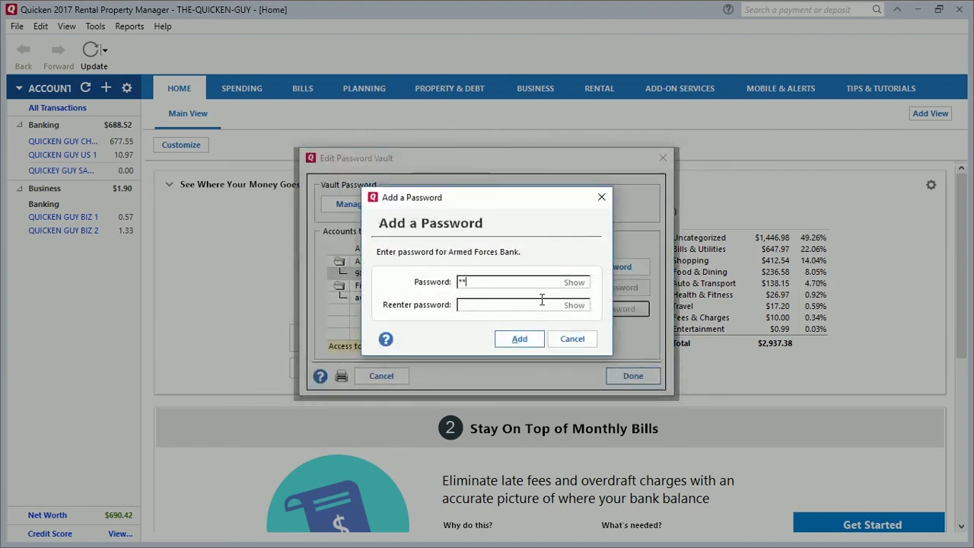
pyautogui.write('*************')
pyautogui.click(532, 338)
# Step: Store the First US Bank - NEW password in the vault and close it
pyautogui.click(479, 299)
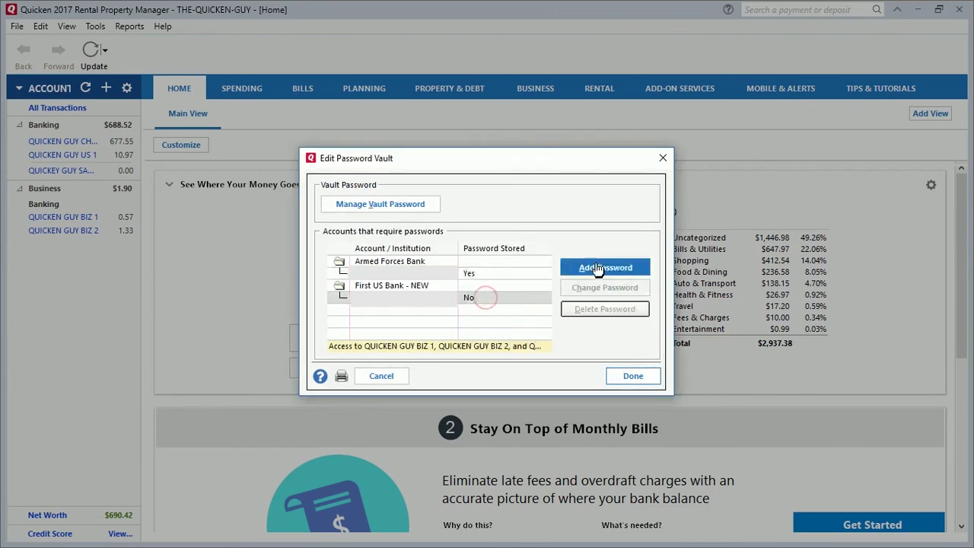
pyautogui.click(600, 266)
pyautogui.write('**')
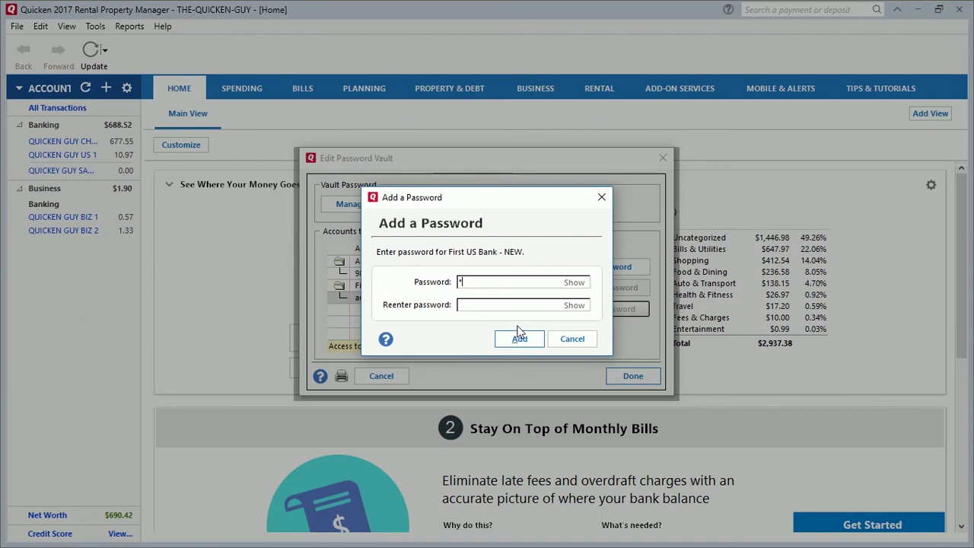
pyautogui.press('BackSpace')
pyautogui.press('BackSpace')
pyautogui.write('*****************')
pyautogui.click(508, 342)
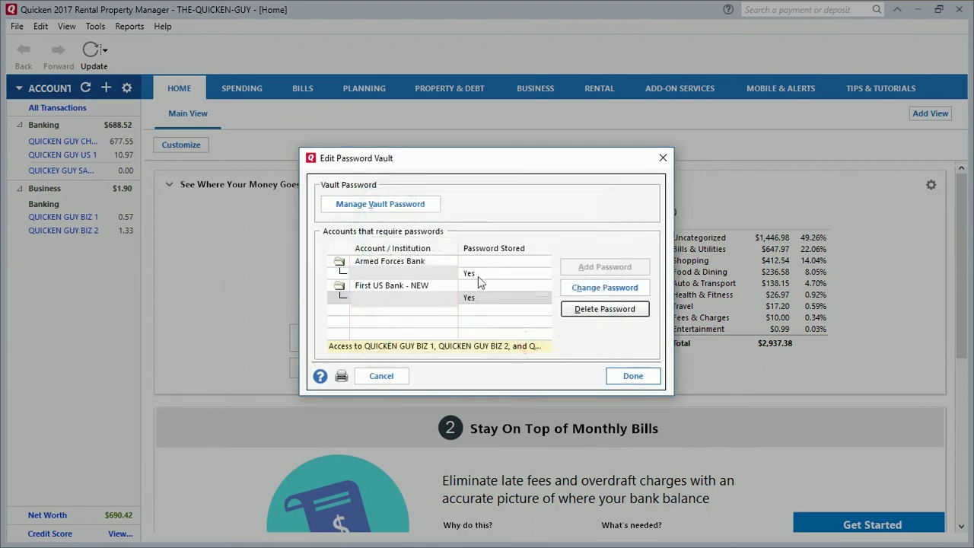
pyautogui.click(636, 378)
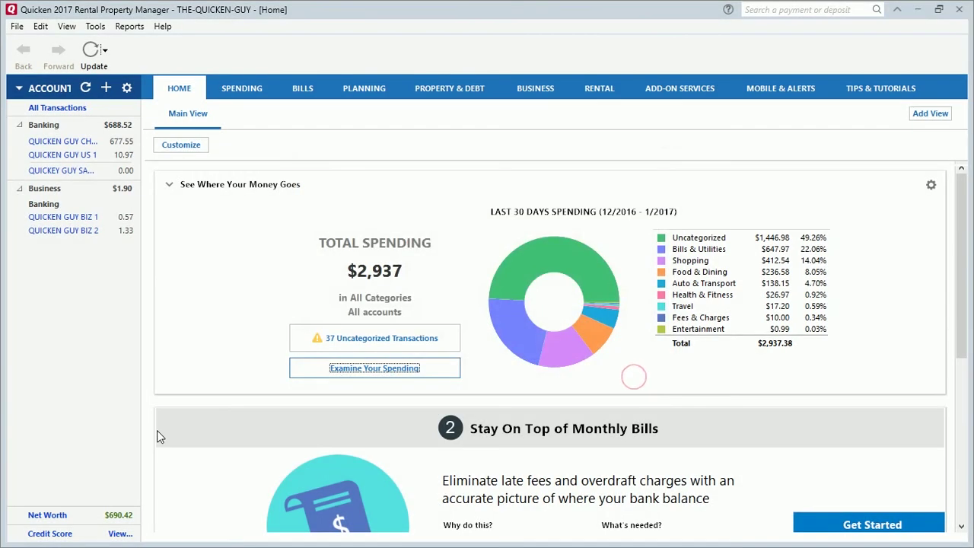